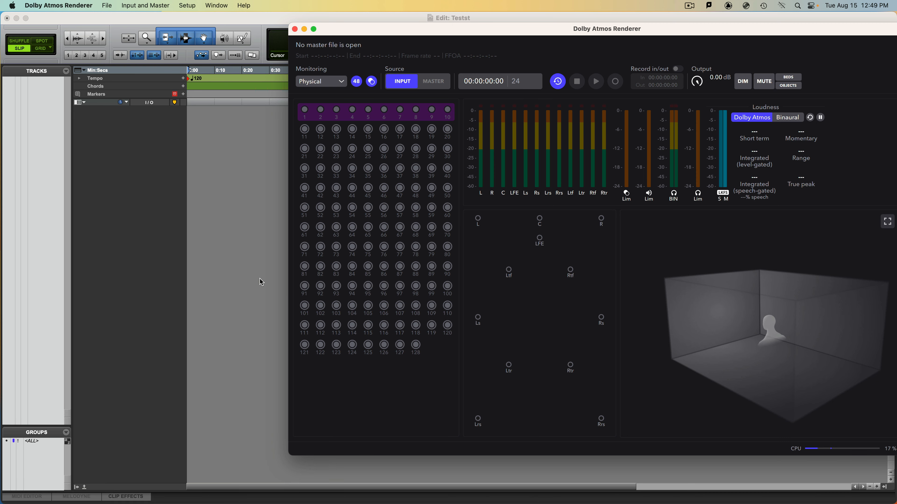
Switch to Pro Tools and select wcc-audio-c.local as the renderer host in the Dolby Atmos peripherals settings.
click(260, 279)
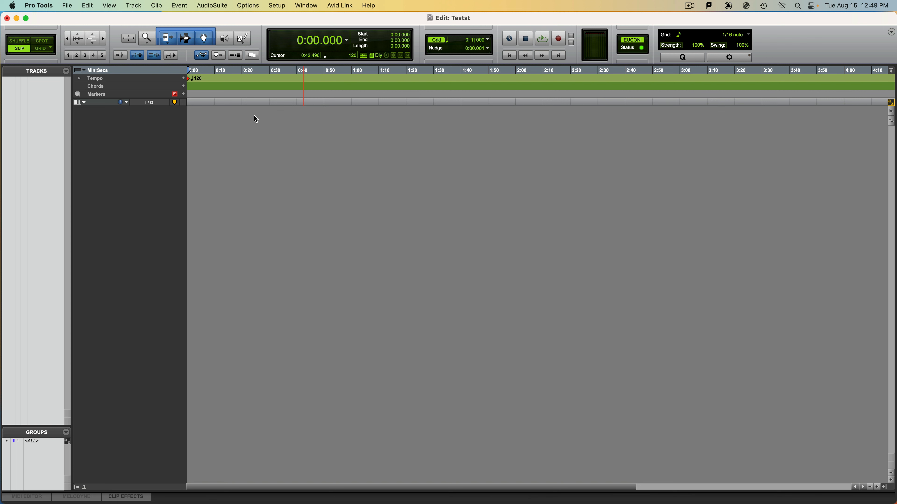
click(285, 7)
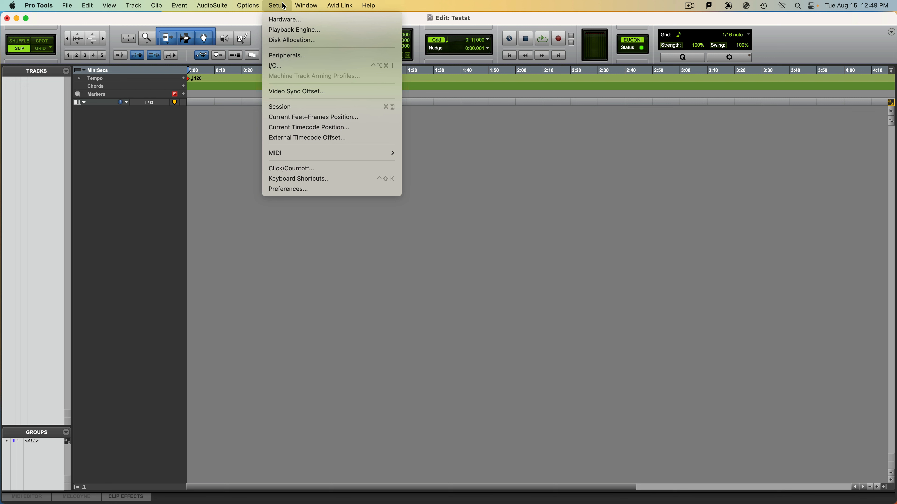
click(298, 56)
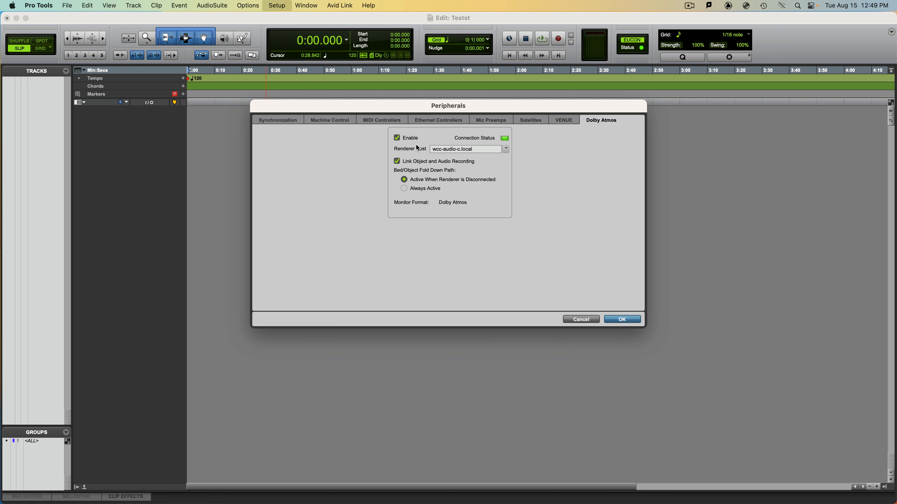
click(506, 149)
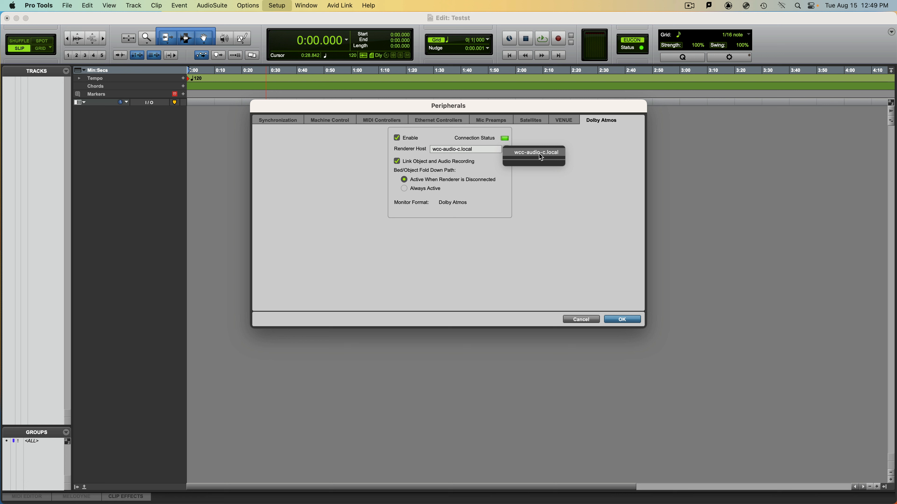
click(553, 155)
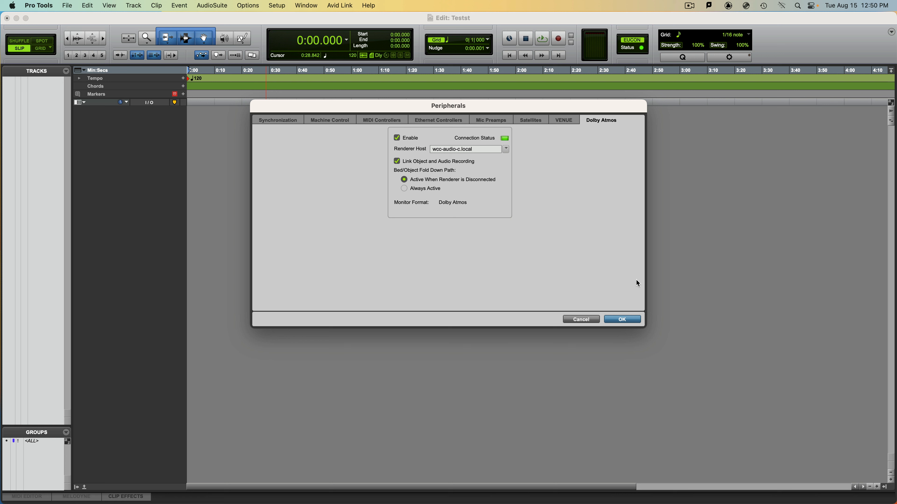
click(622, 319)
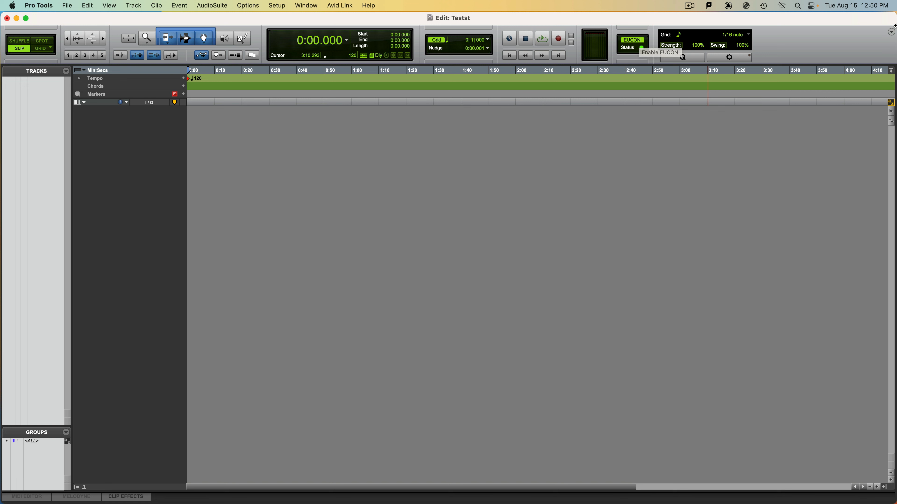
click(891, 34)
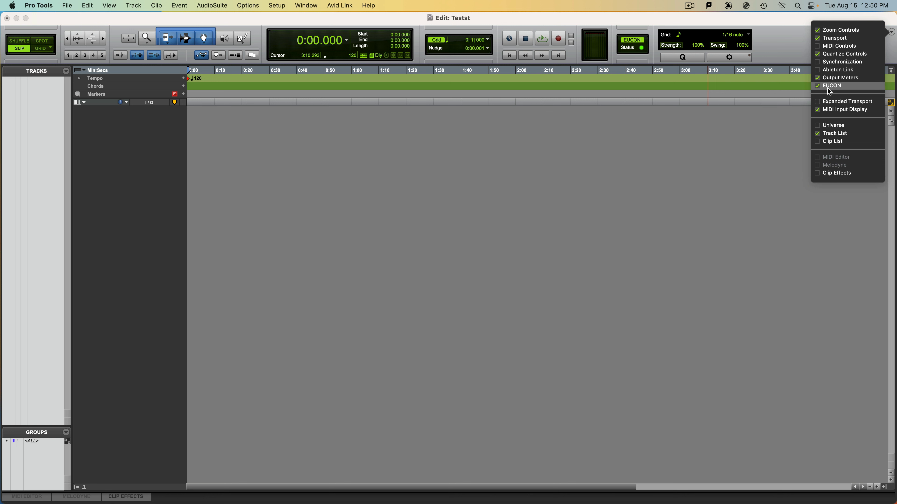
click(742, 151)
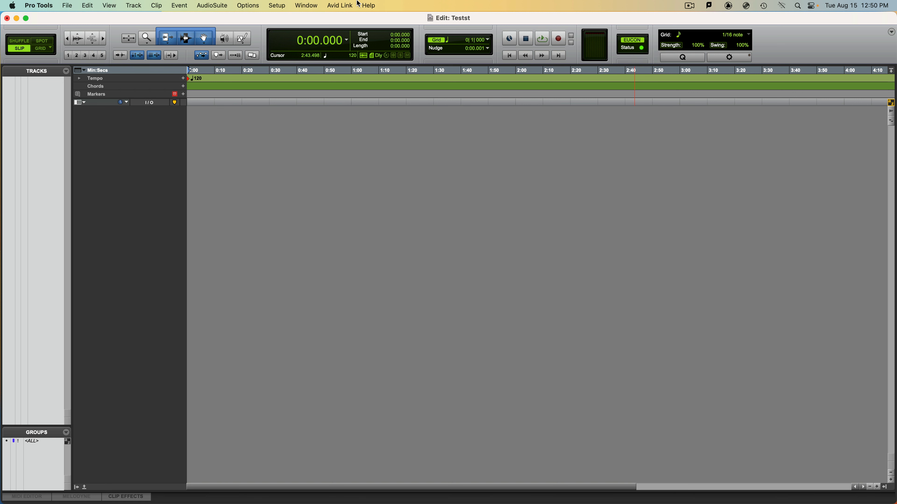
Delete all existing output and bus paths in the I/O Setup.
click(300, 5)
click(292, 4)
click(278, 4)
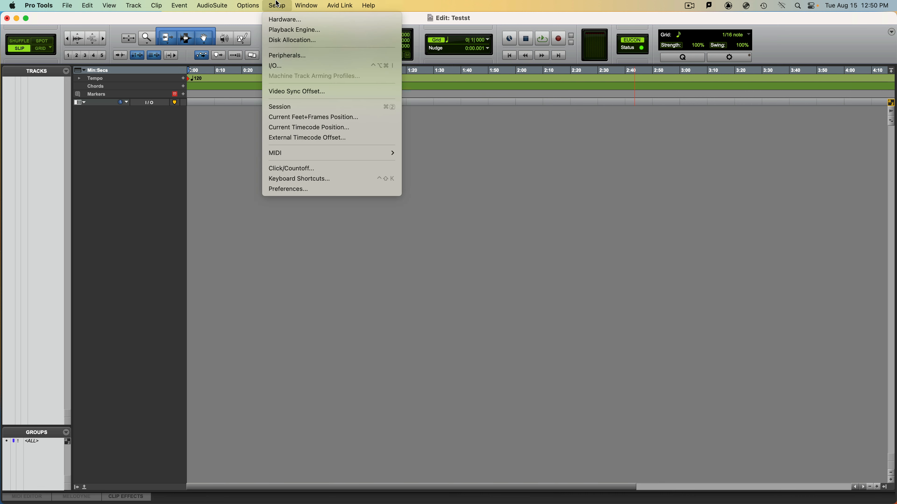
click(289, 65)
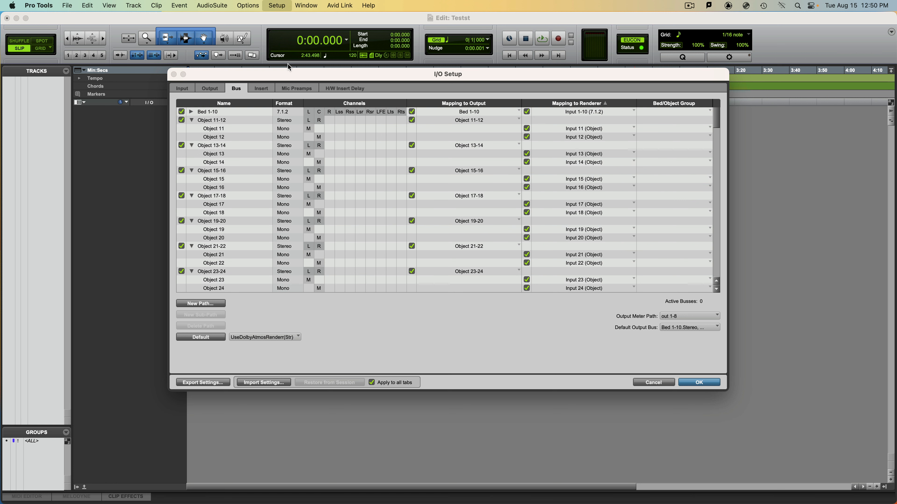
click(183, 89)
click(207, 93)
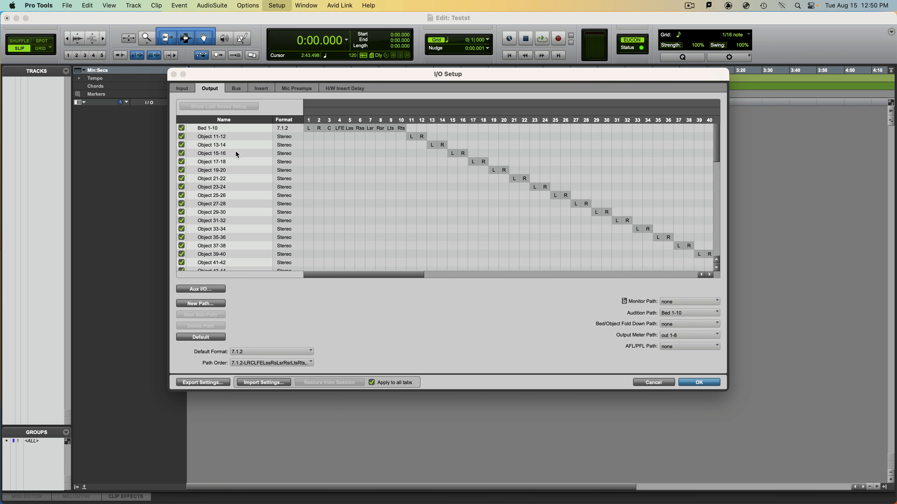
key(super+a)
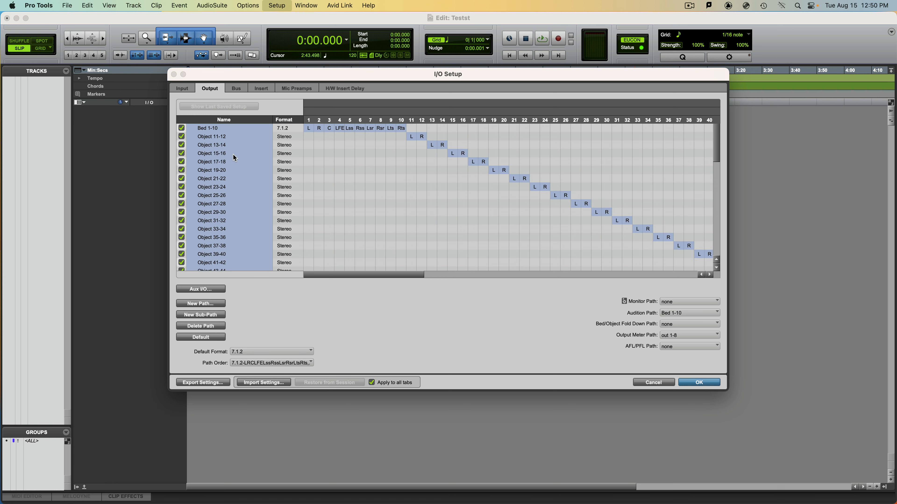
key(BackSpace)
click(238, 89)
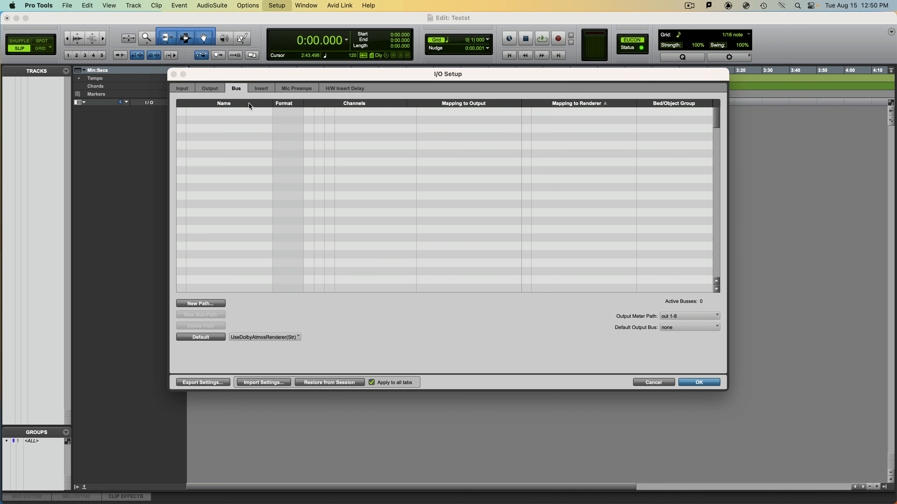
Choose Use Dolby Atmos Renderer (Stereo) as the bus default and recreate the default output paths.
click(249, 337)
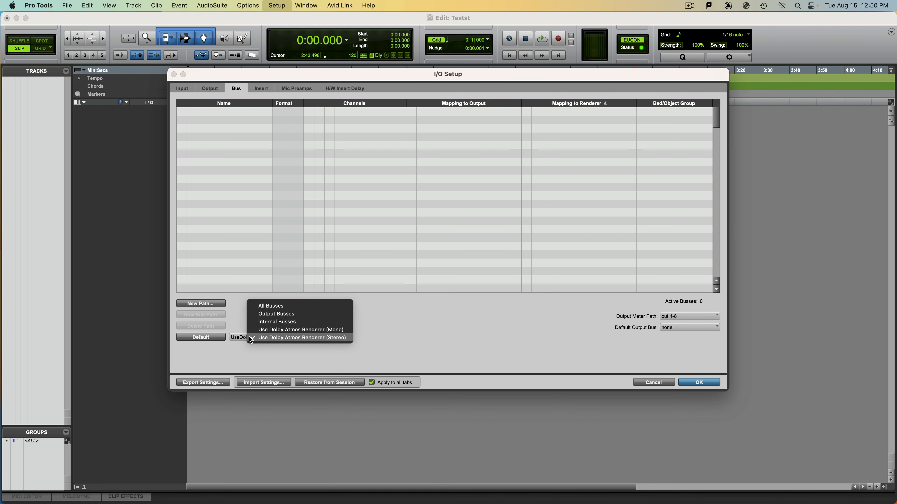
click(330, 338)
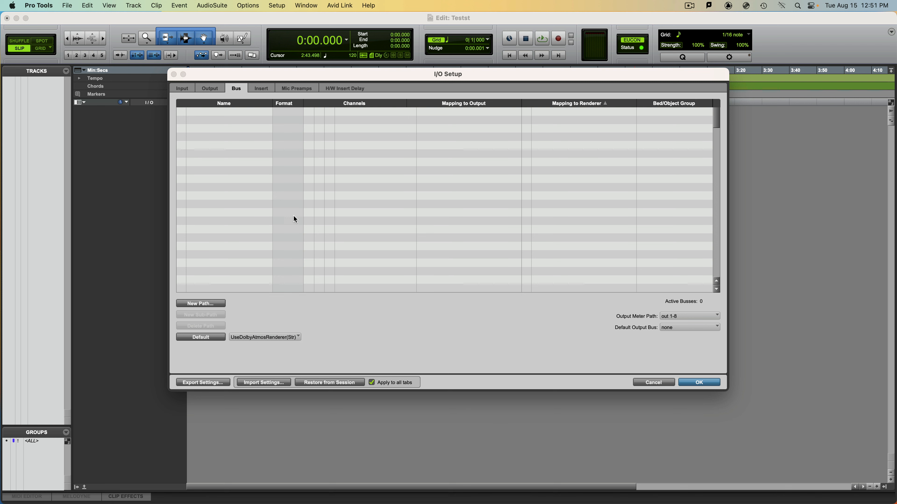
click(216, 90)
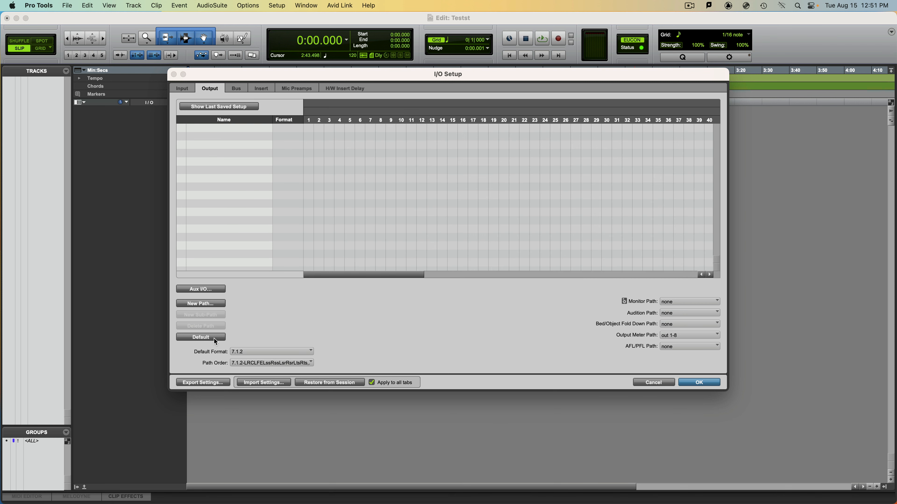
click(201, 337)
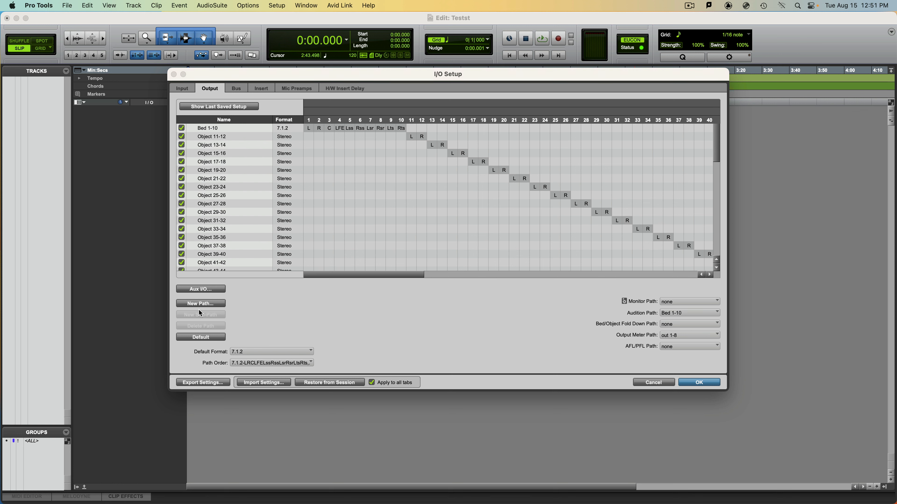
click(236, 88)
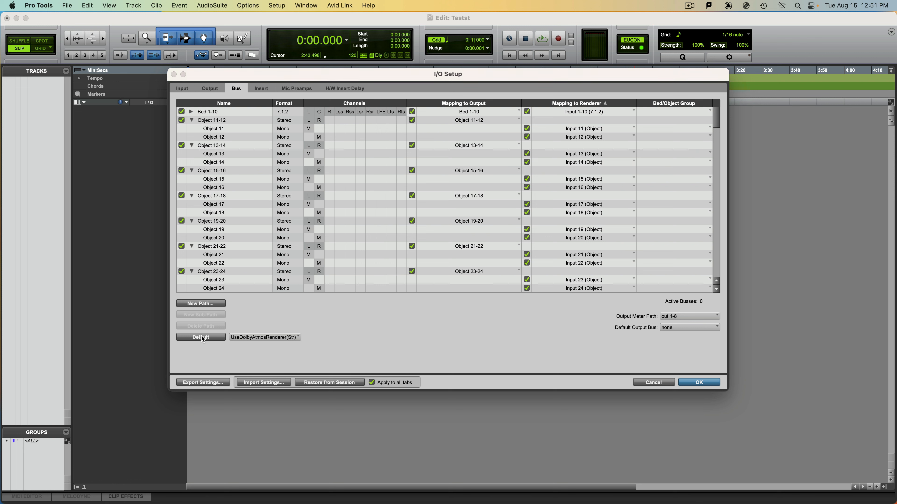
click(256, 338)
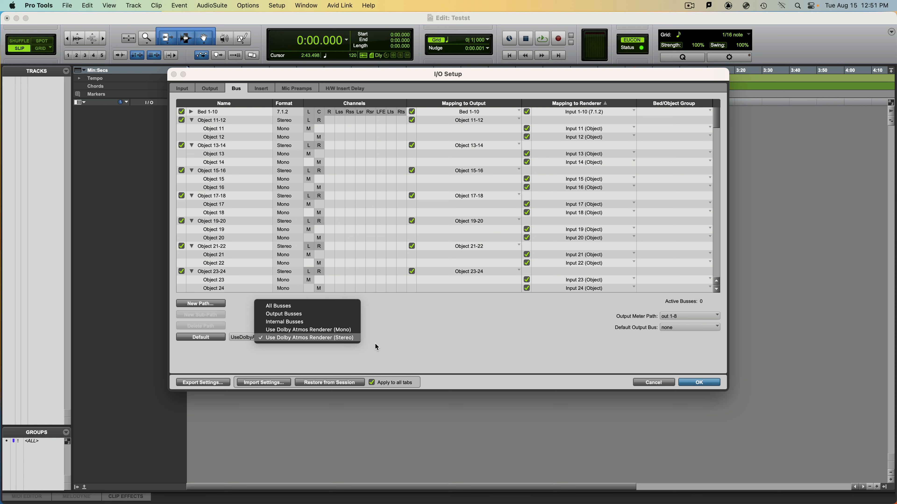
click(415, 339)
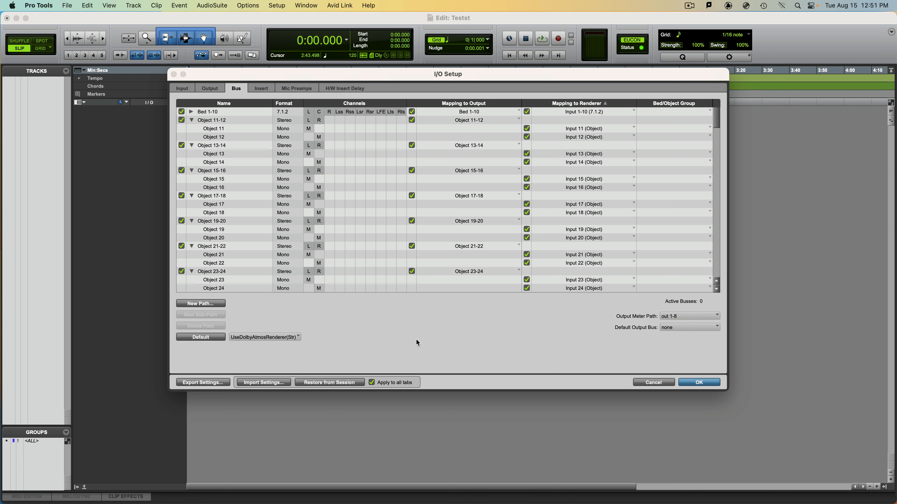
Set the default output bus for mono and stereo to Bed 1-10 and apply the I/O Setup.
click(666, 329)
mouse_move(763, 331)
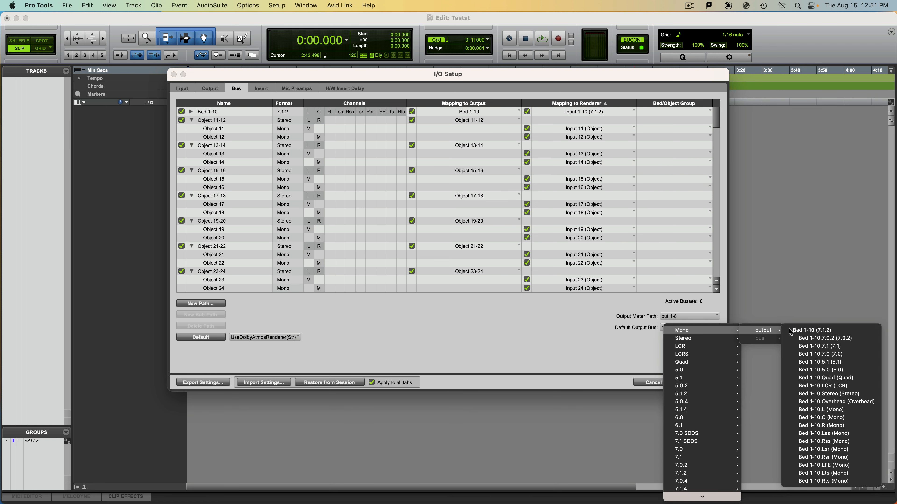
click(822, 331)
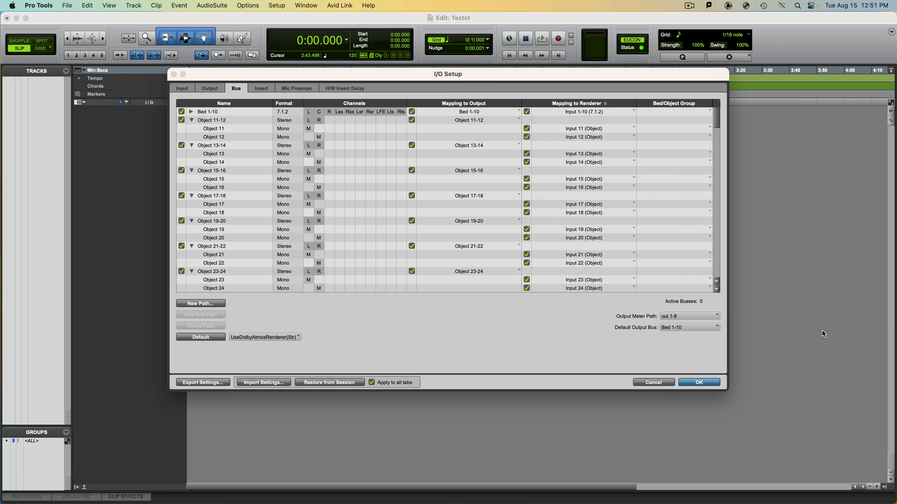
click(679, 330)
mouse_move(793, 342)
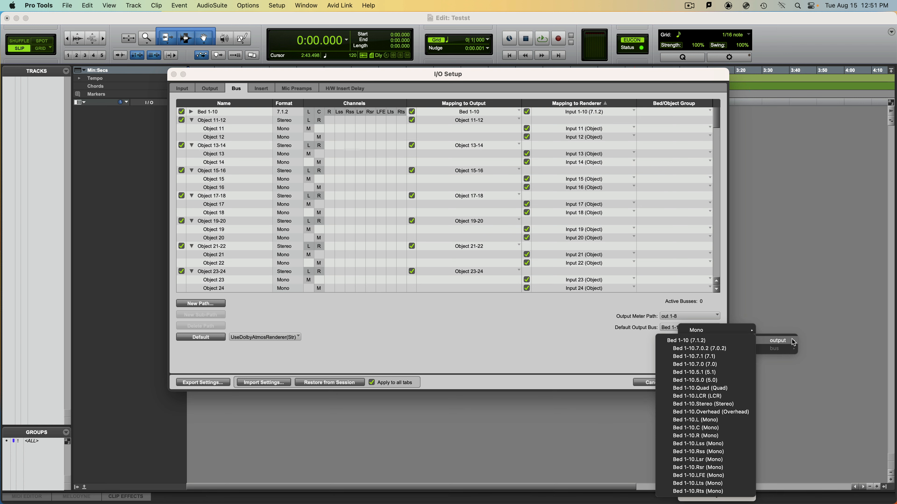
click(714, 340)
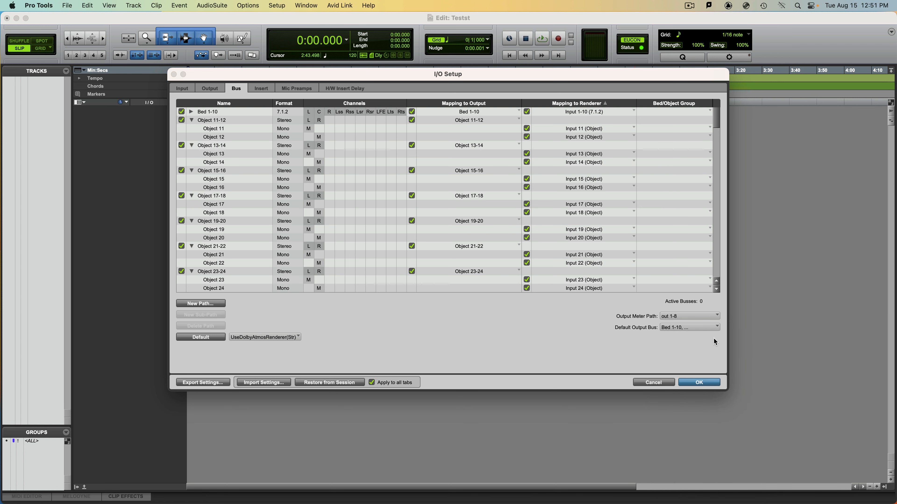
click(699, 330)
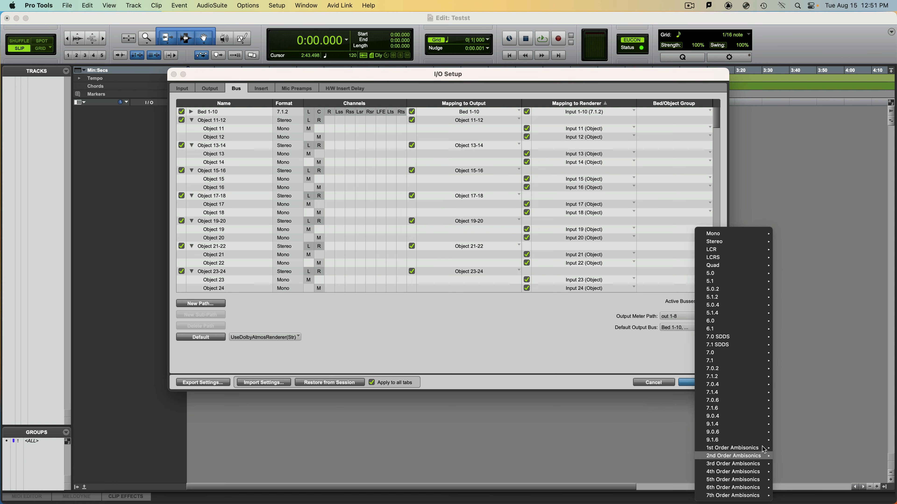
click(575, 309)
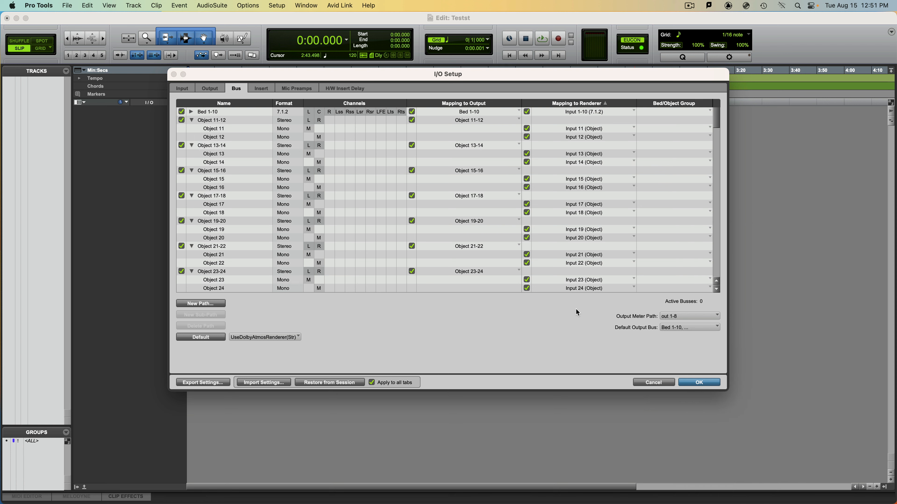
click(697, 383)
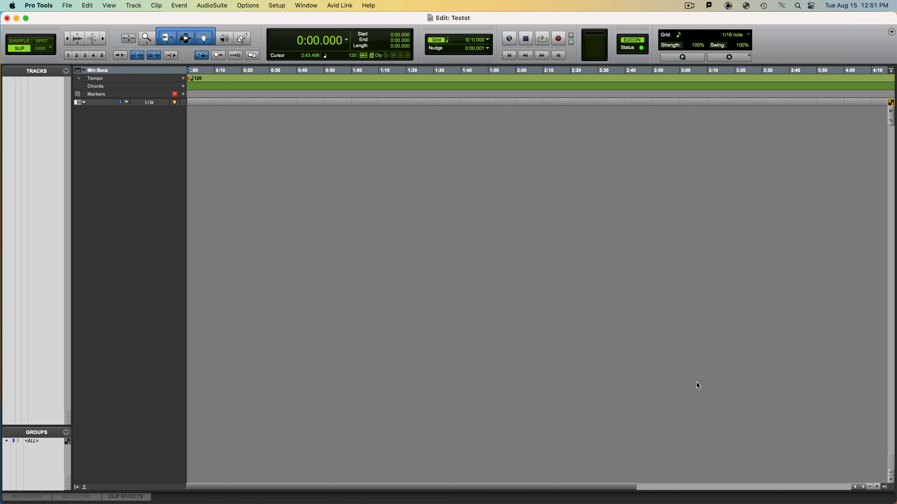
Show the Mix window, create one mono Aux Input track and name it BIN.
key(super+equal)
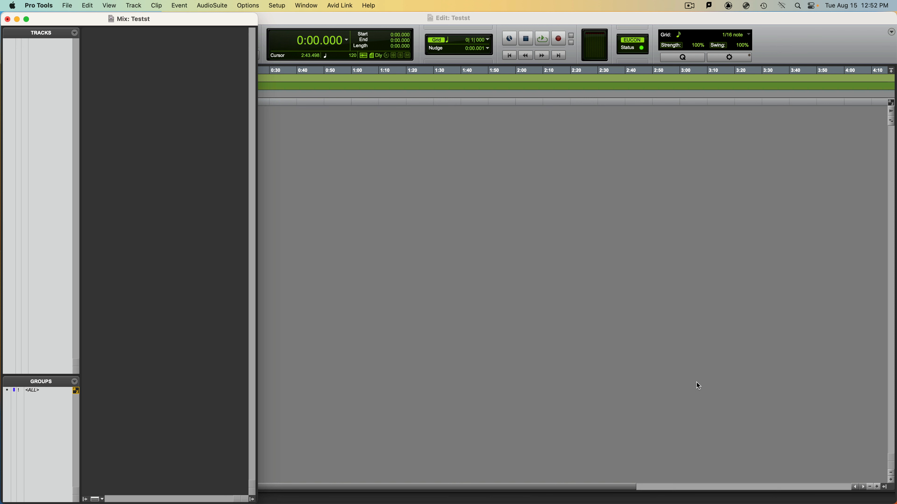
key(shift+super+n)
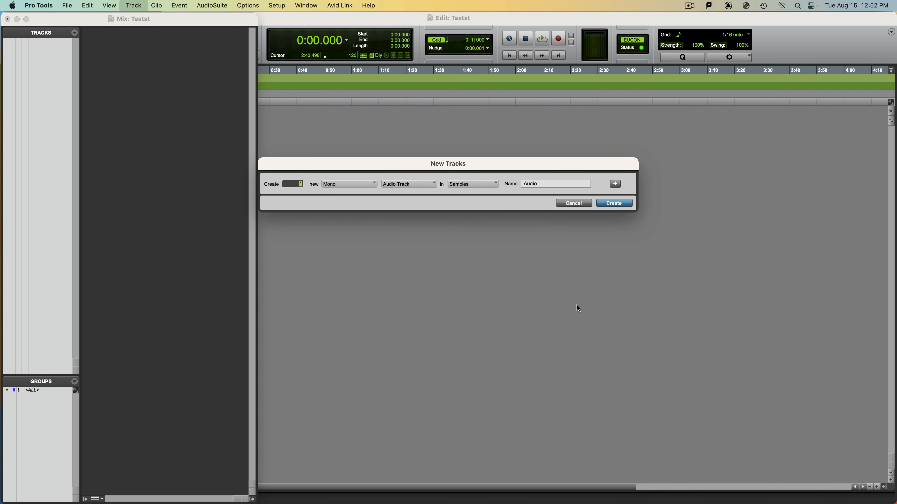
key(super+Down)
key(Return)
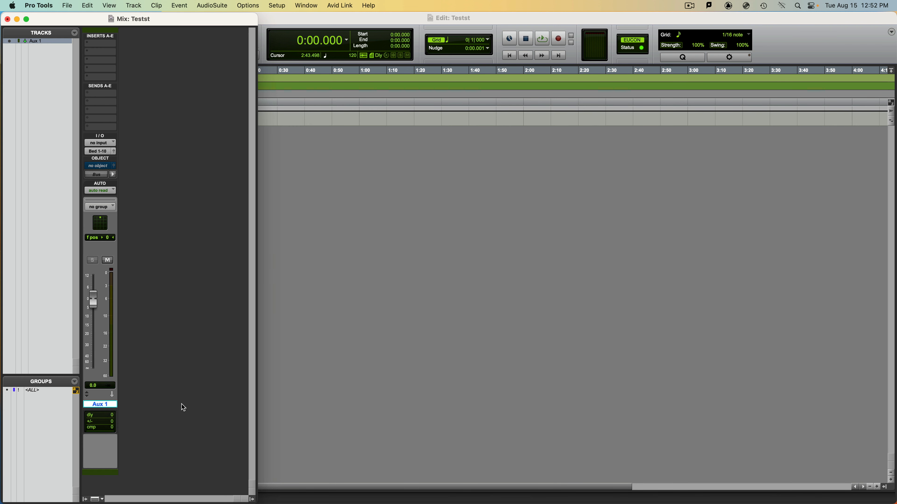
double_click(102, 406)
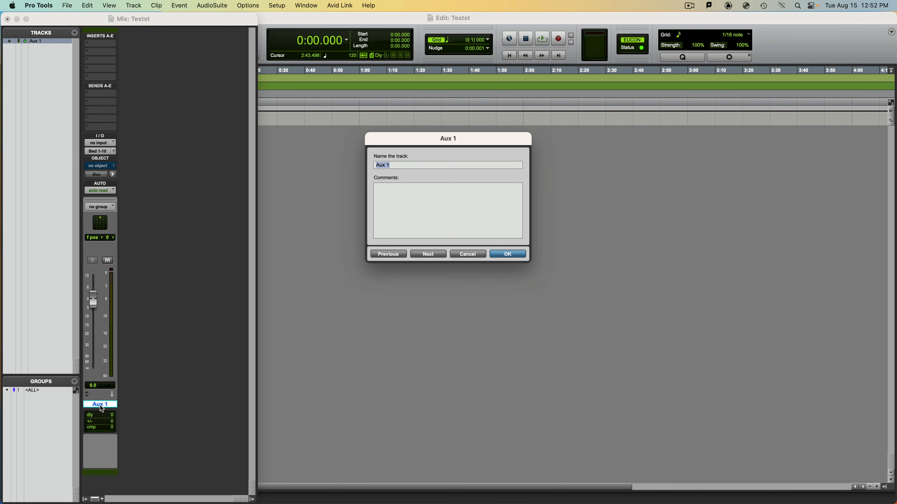
text(BIN)
key(Return)
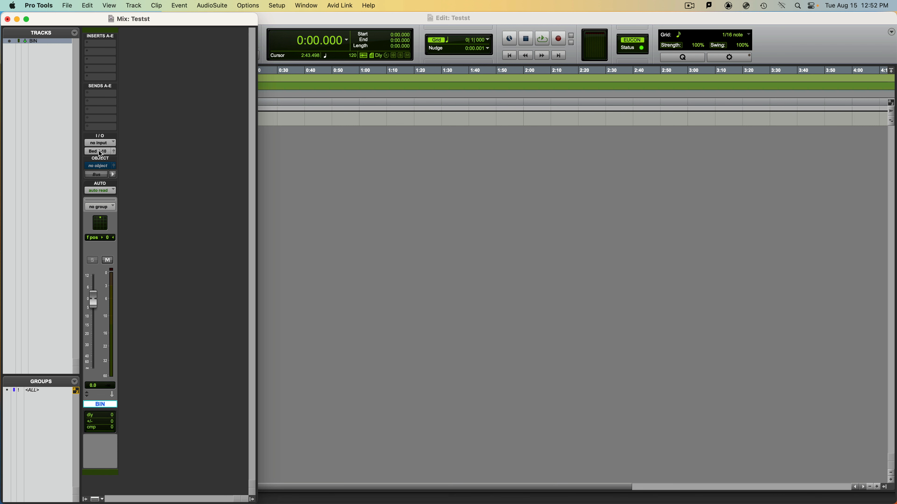
Insert the Dolby Atmos Binaural Settings (mono) plug-in in insert slot B of the BIN track.
click(96, 50)
mouse_move(96, 51)
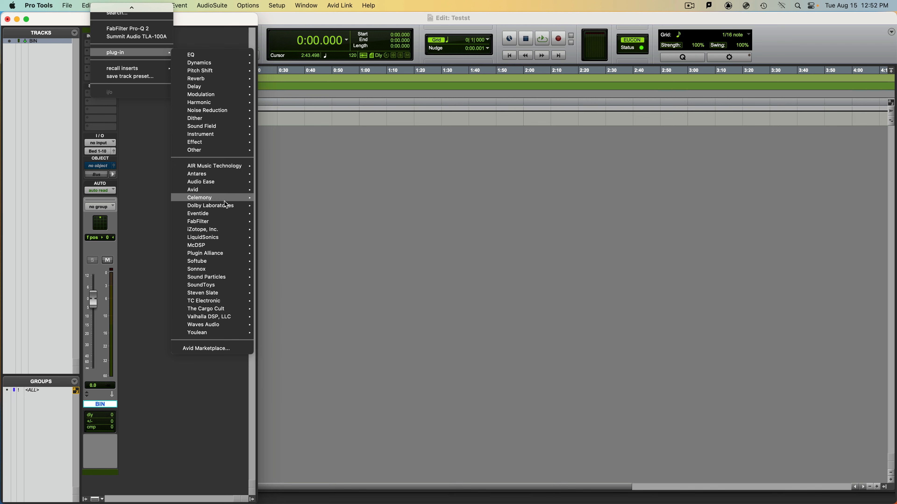
mouse_move(226, 210)
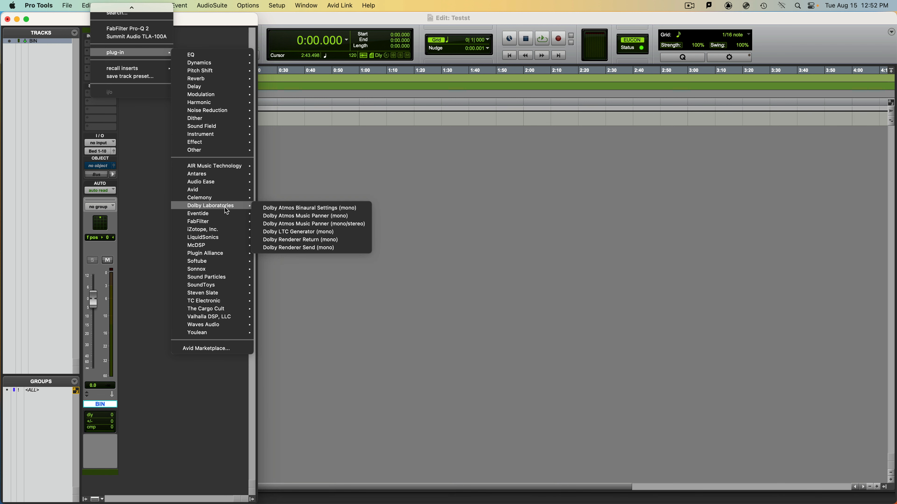
click(291, 209)
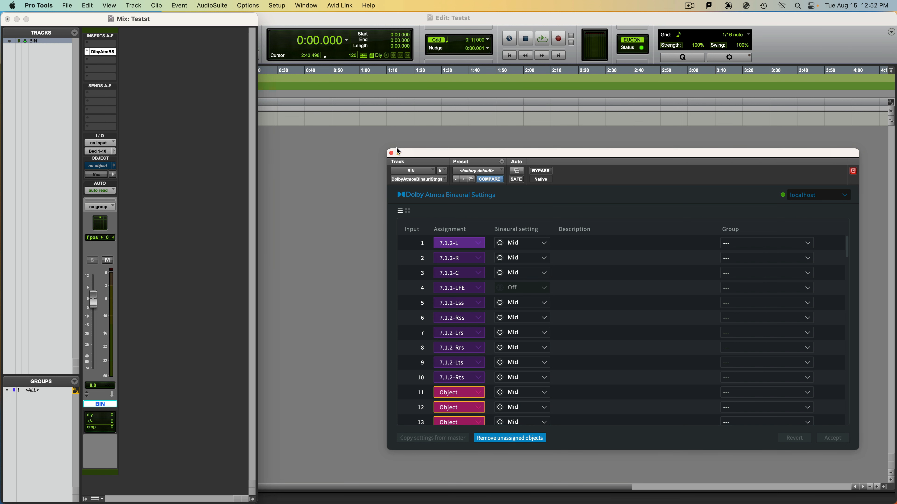
Close the binaural settings plug-in window, create a second mono Aux Input track and name it TC.
click(391, 154)
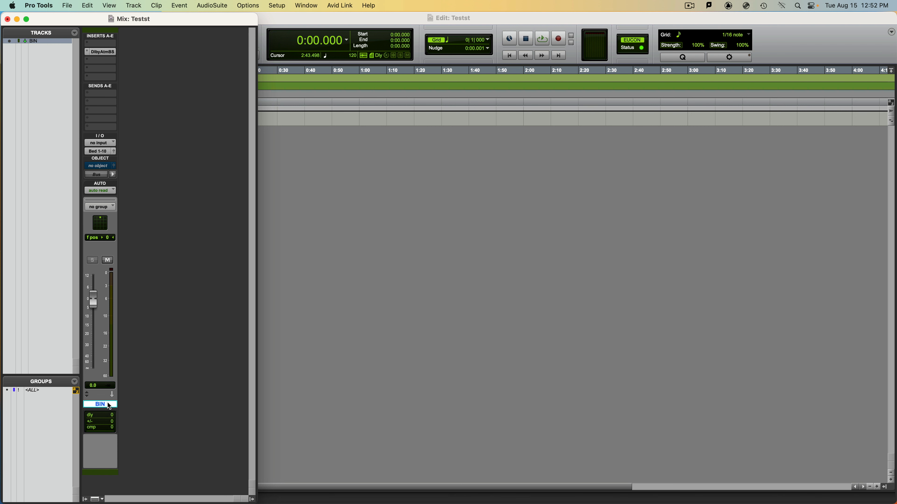
key(super+shift+n)
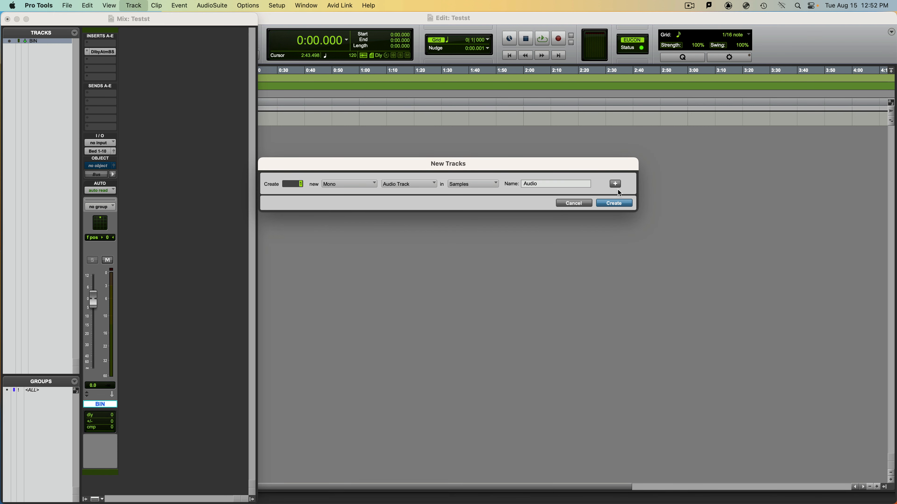
key(super+Down)
click(615, 203)
double_click(142, 405)
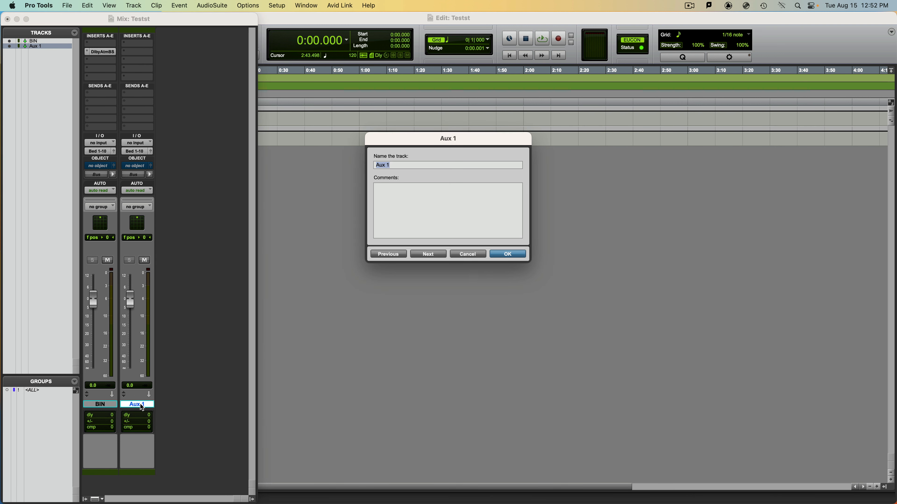
text(TC)
key(Return)
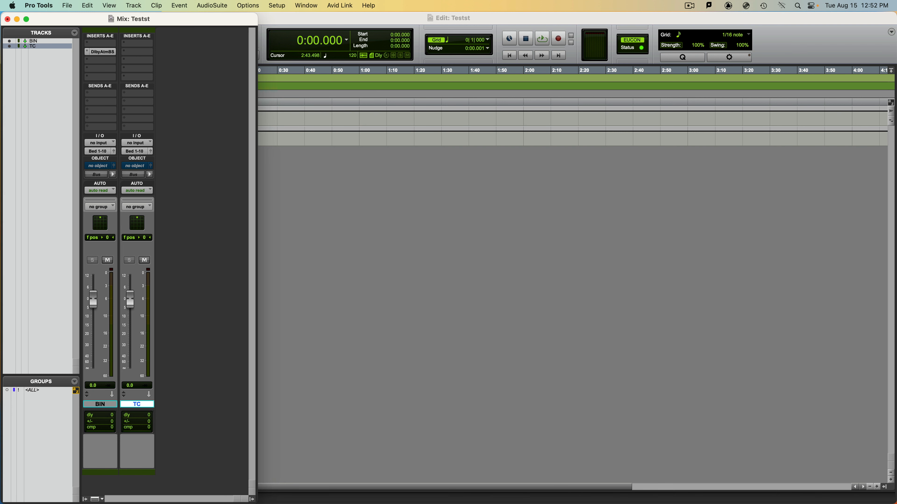
click(137, 152)
mouse_move(139, 155)
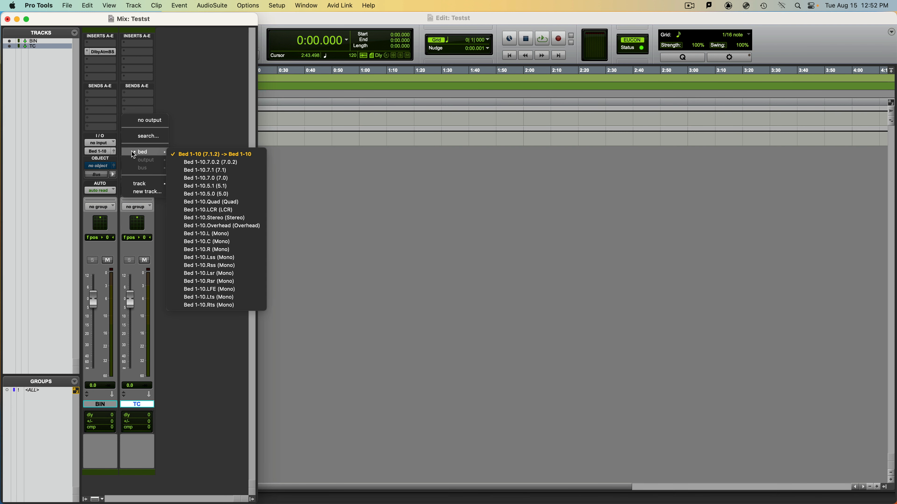
key(Escape)
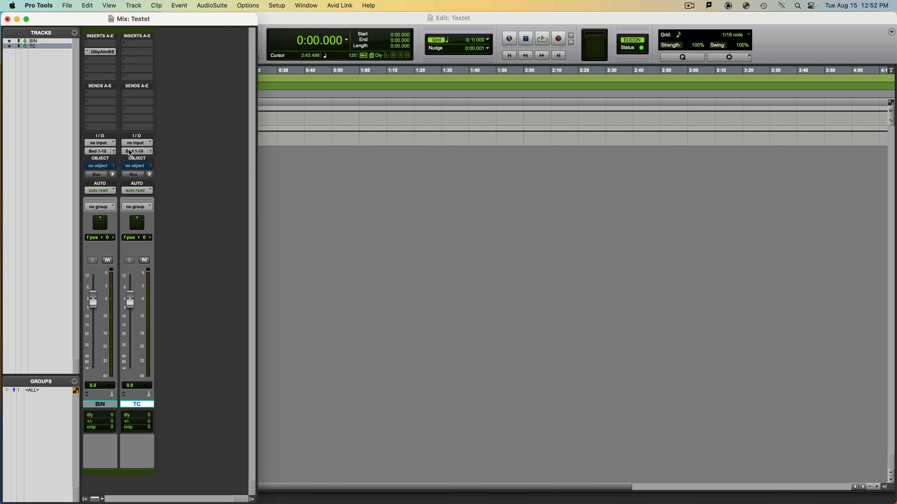
click(99, 499)
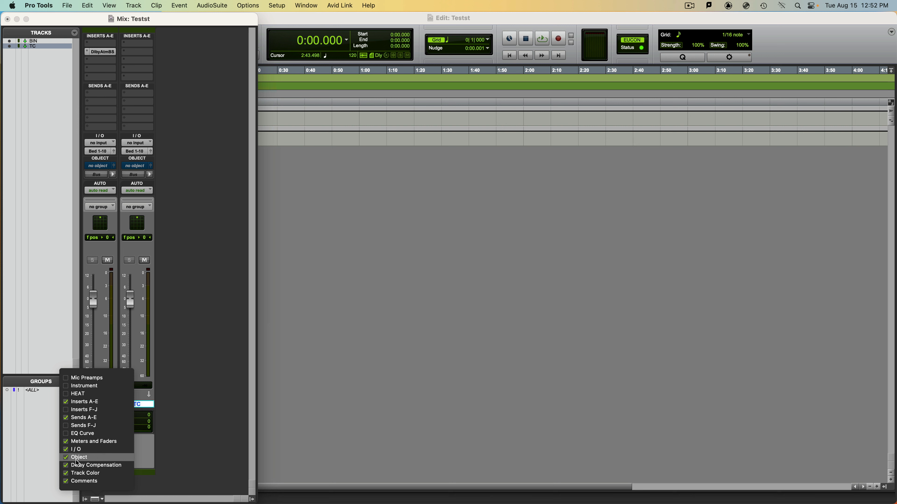
click(217, 462)
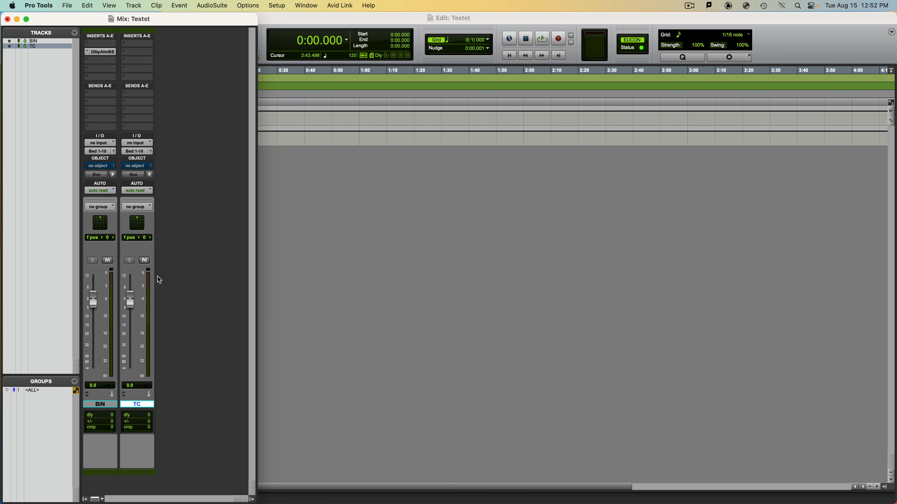
Assign the TC track to Object 128 and route it to the object output instead of the bed.
click(136, 166)
mouse_move(148, 502)
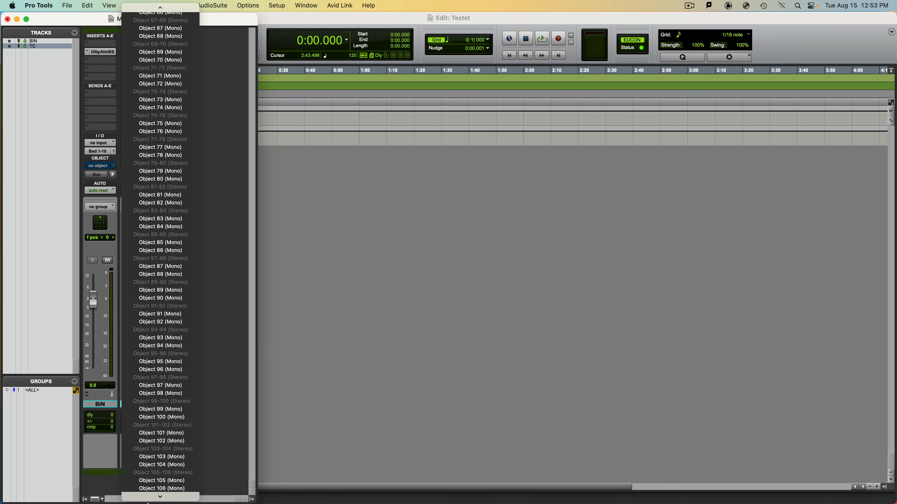
click(156, 496)
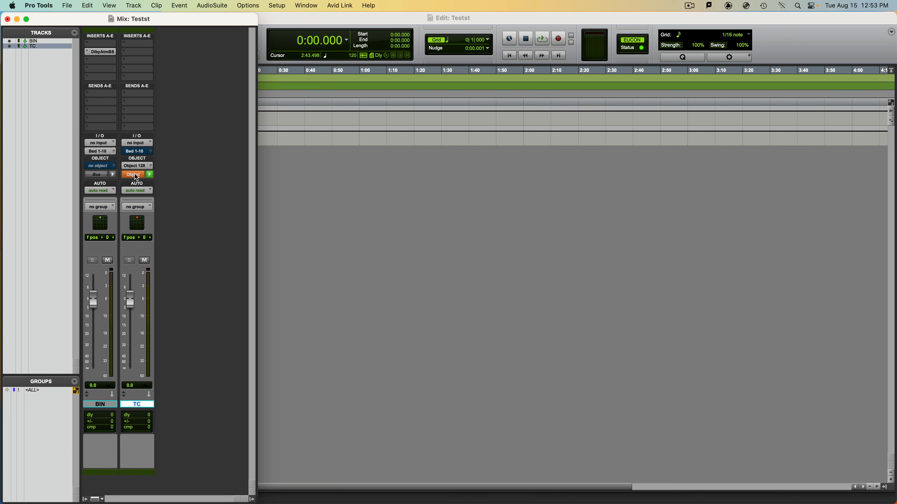
Insert the Dolby LTC Generator (mono) plug-in in insert slot B of the TC track.
click(133, 51)
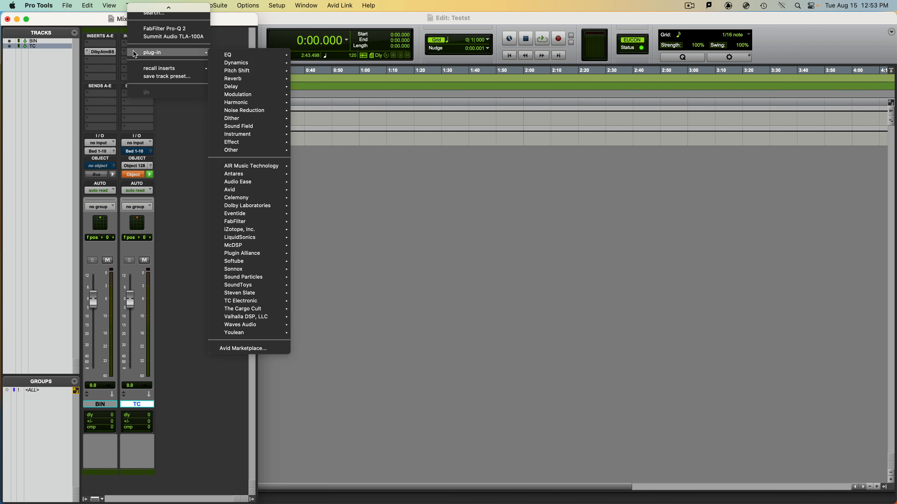
mouse_move(276, 206)
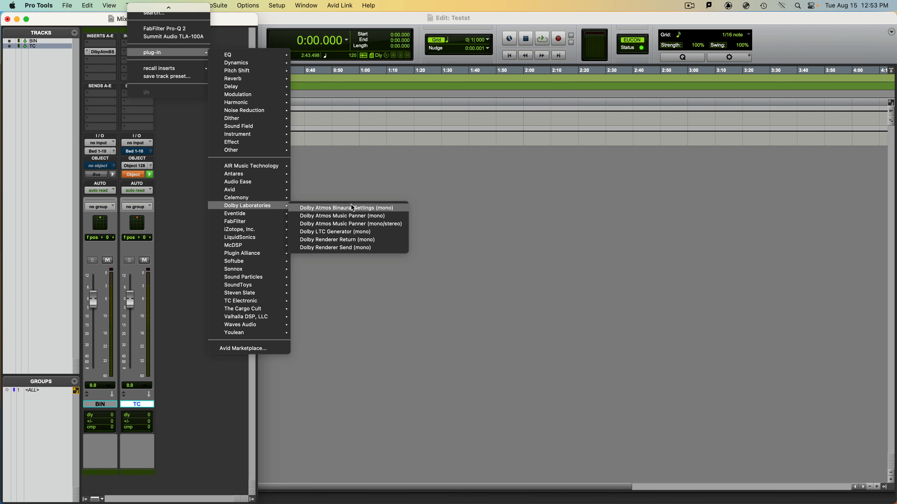
click(366, 233)
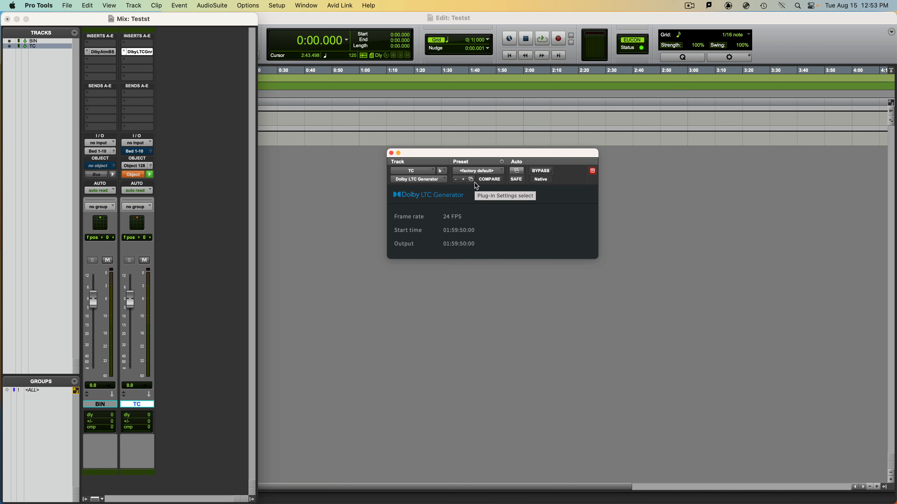
Open Session Setup to check the session start time and timecode rate.
click(278, 5)
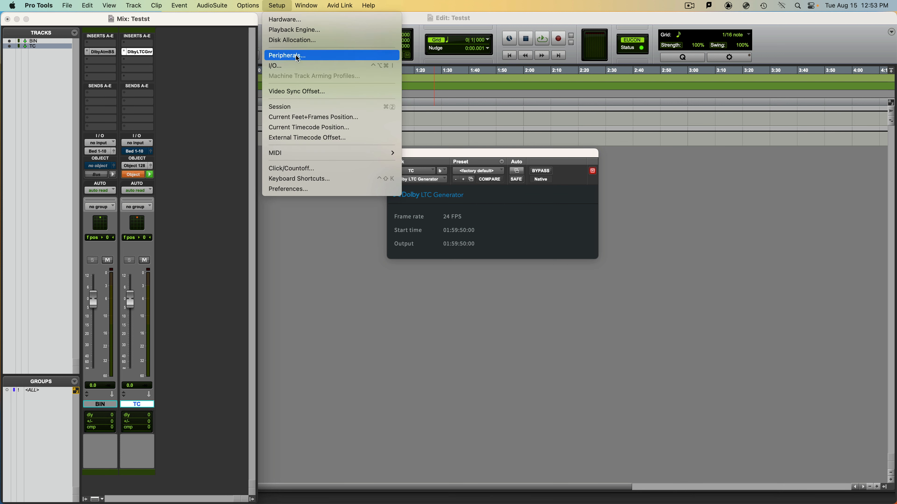
click(297, 107)
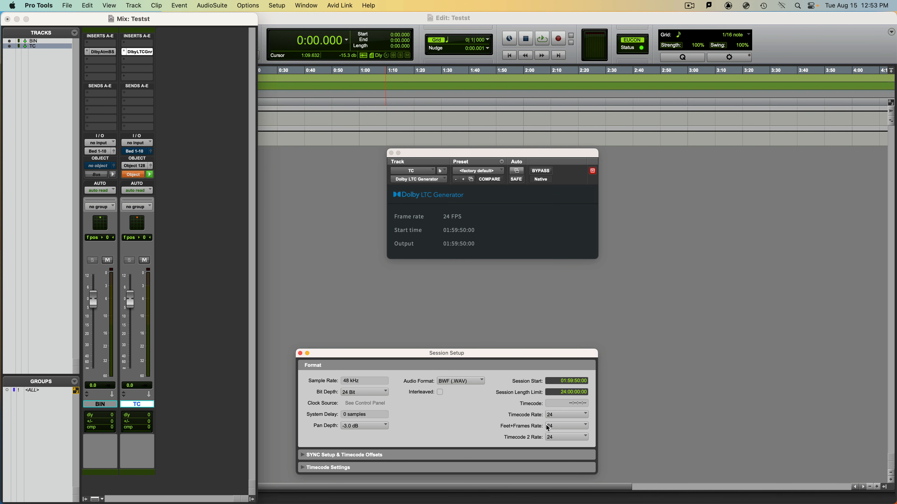